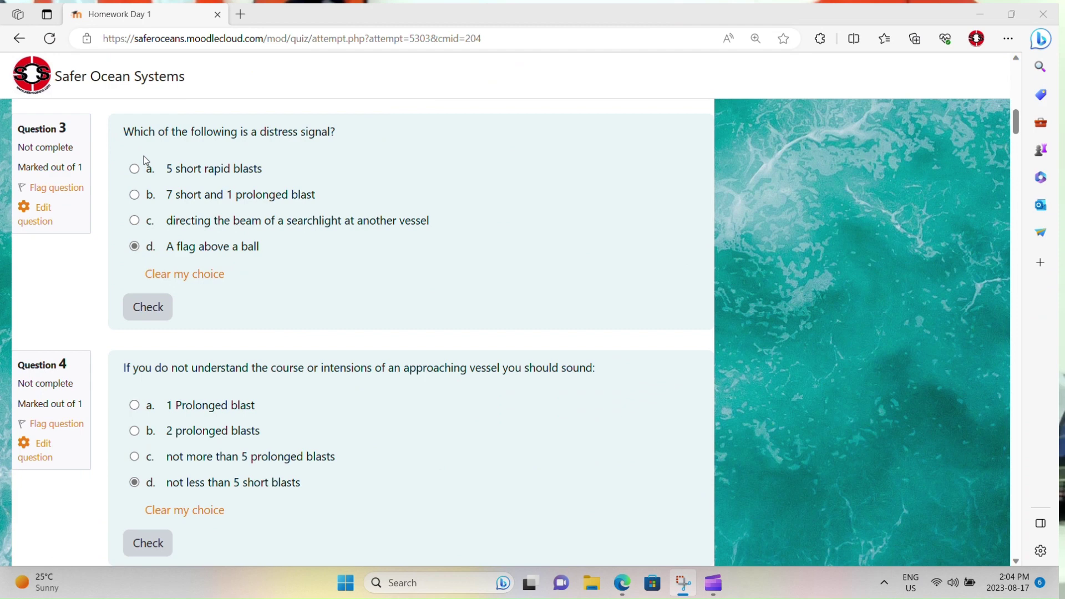
Answer Question 3 of the Homework Day 1 quiz with option a, then switch to another option
left_click(134, 169)
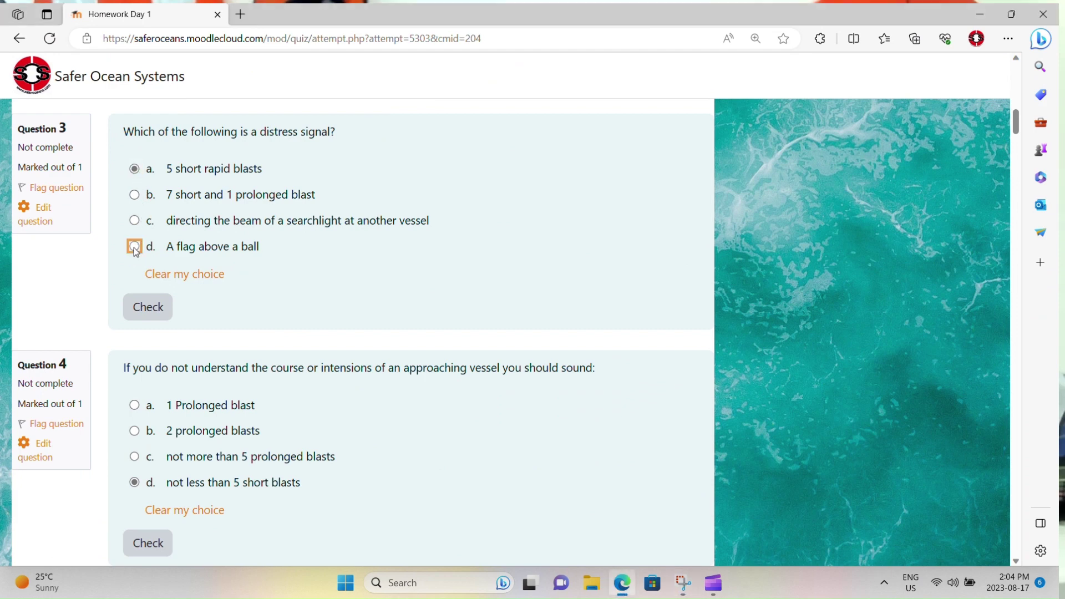
left_click(134, 220)
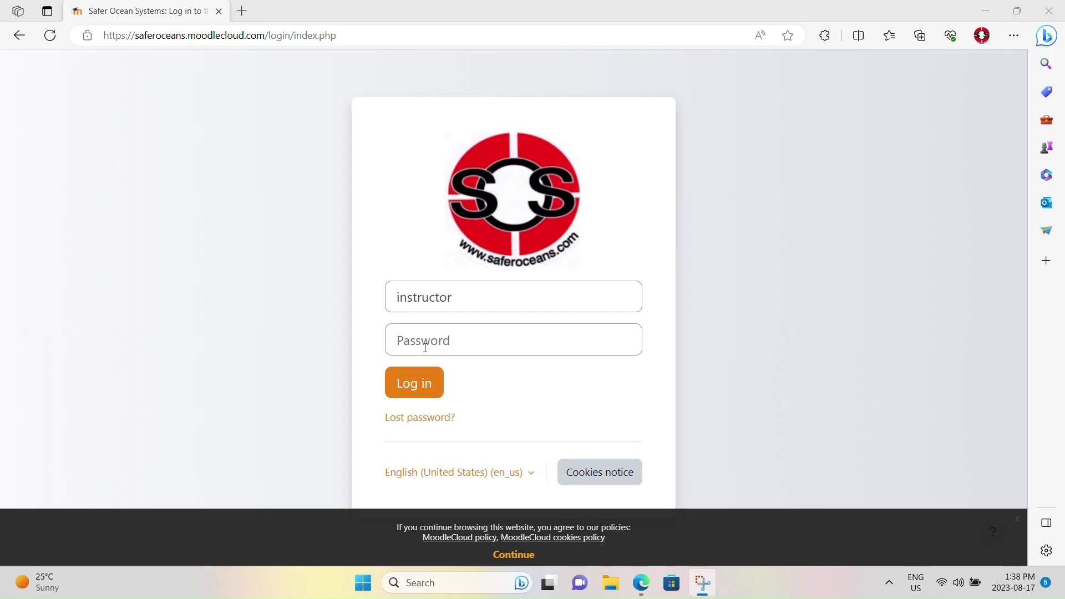
Log in to Moodle with the password and open the SDV-BS course from Available courses
left_click(424, 347)
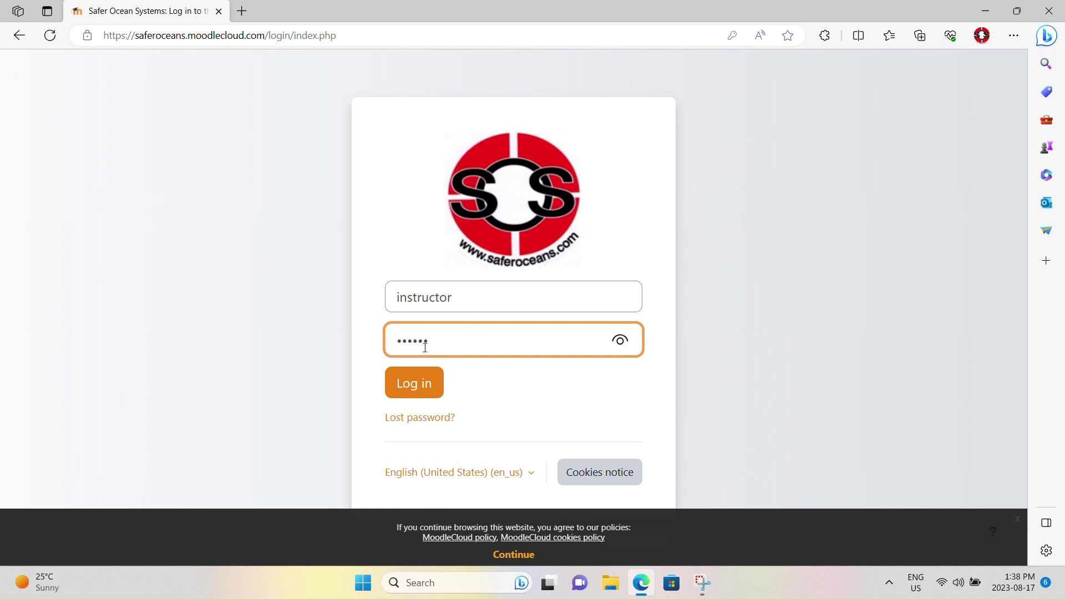
left_click(415, 382)
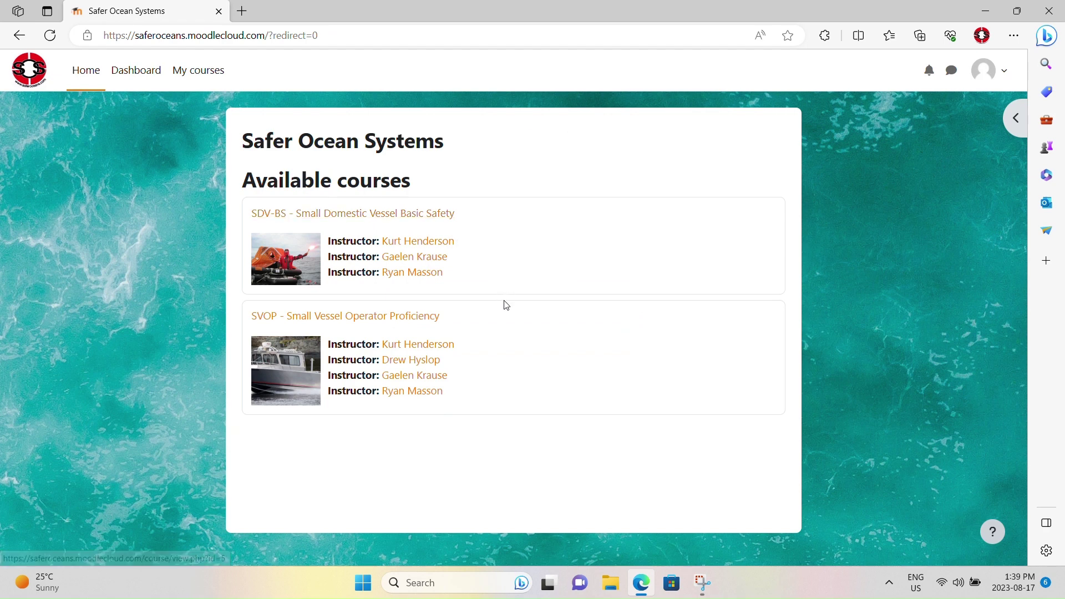
left_click(408, 318)
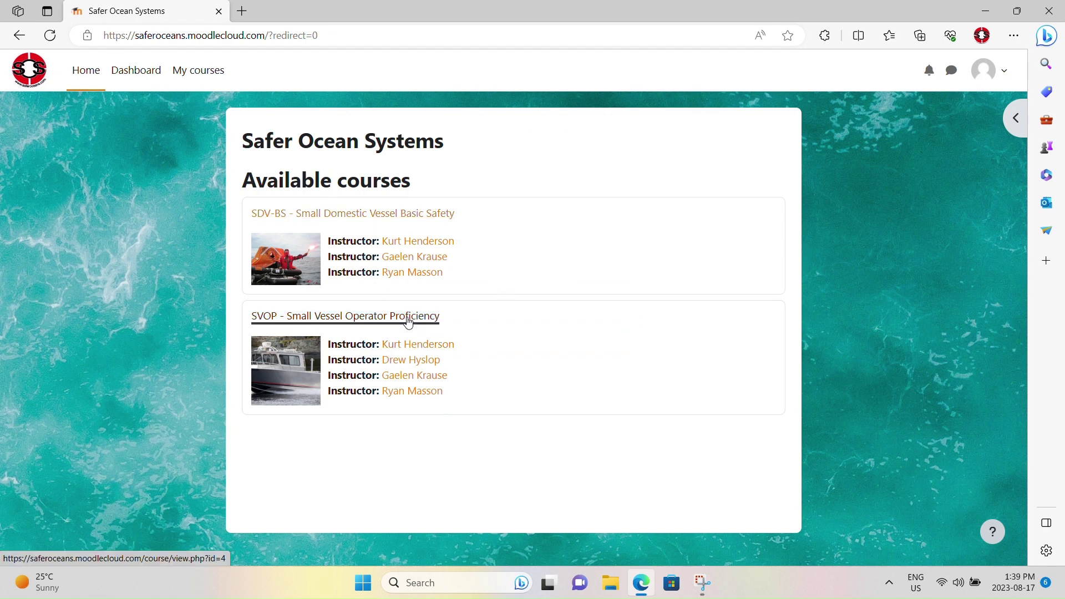
left_click(390, 219)
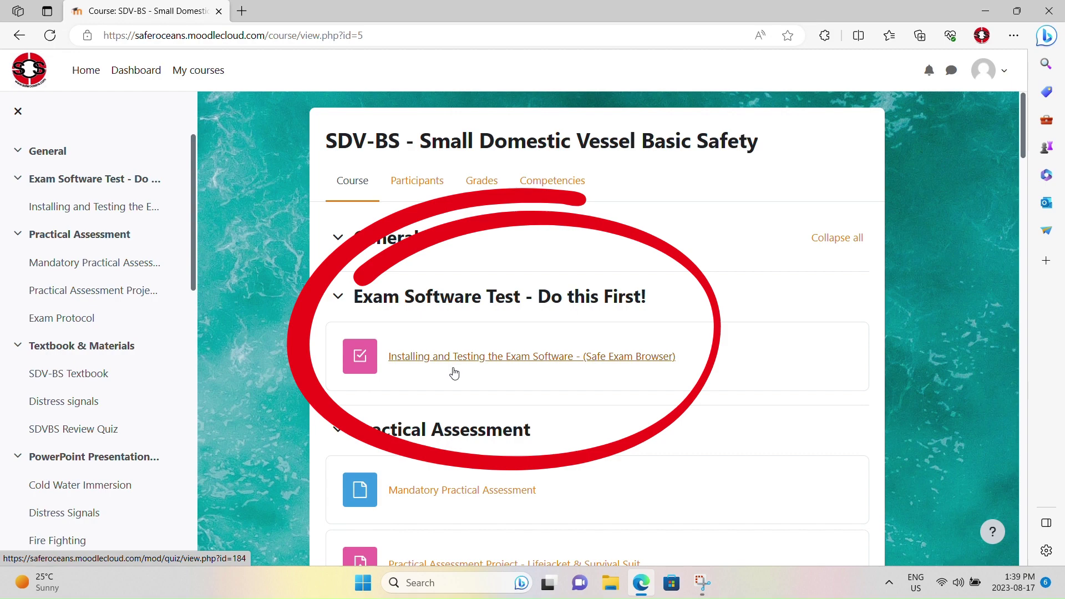
Open the 'Installing and Testing the Exam Software (Safe Exam Browser)' quiz and go to the Safe Exam Browser download page
left_click(556, 366)
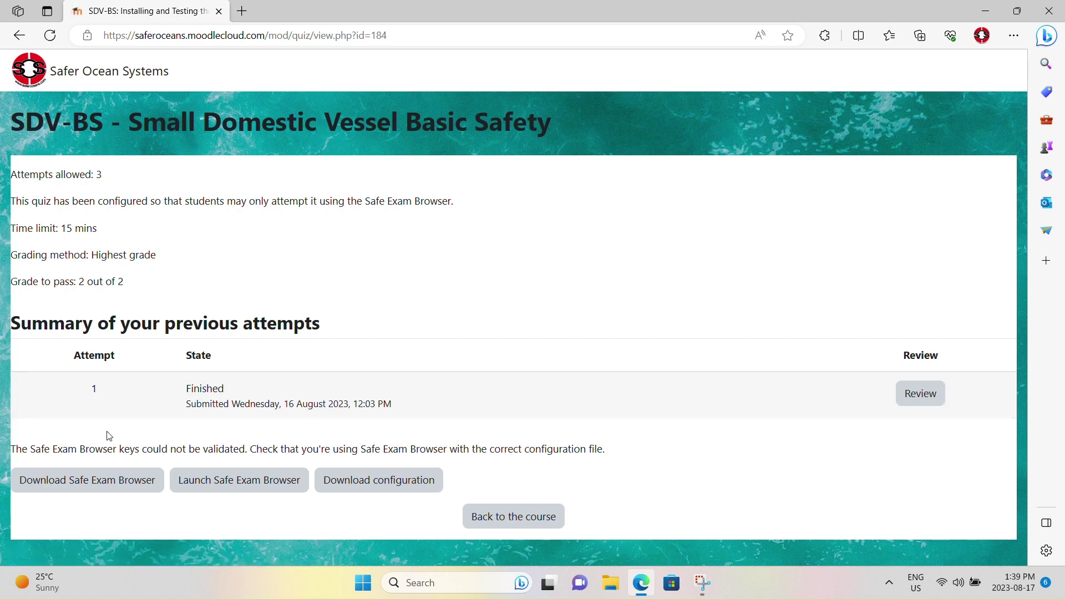
left_click(84, 481)
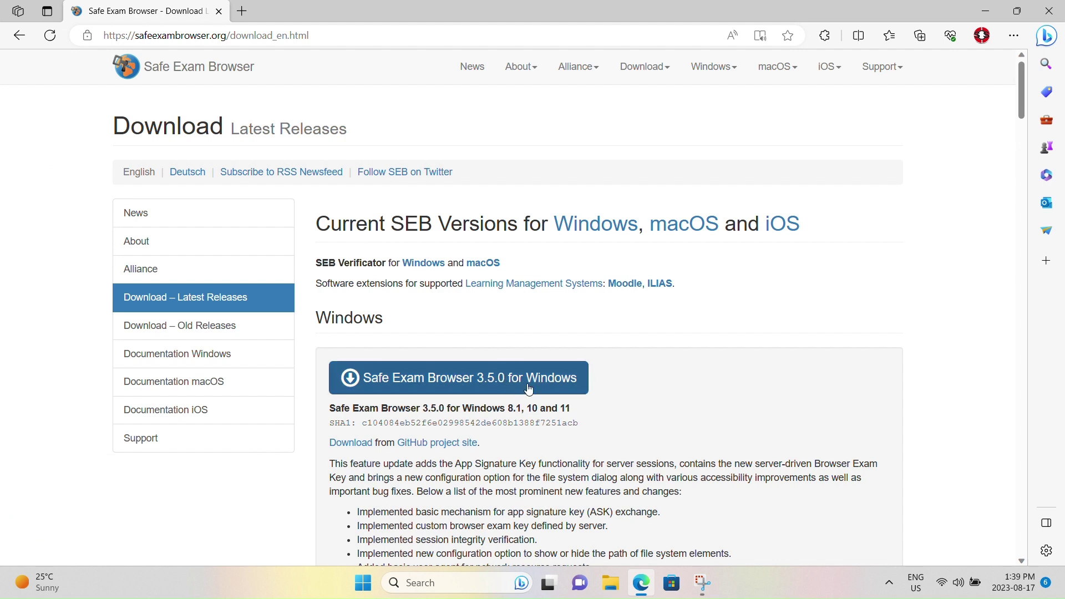
Download 'Safe Exam Browser 3.5.0 for Windows' from SourceForge
left_click(515, 371)
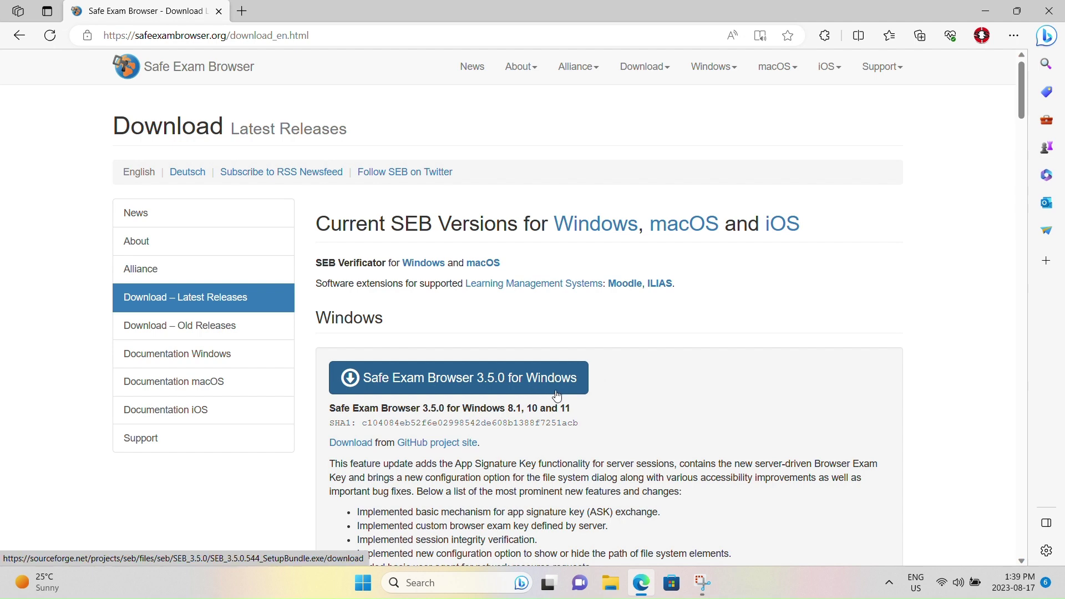
scroll(653, 397, "down", 1)
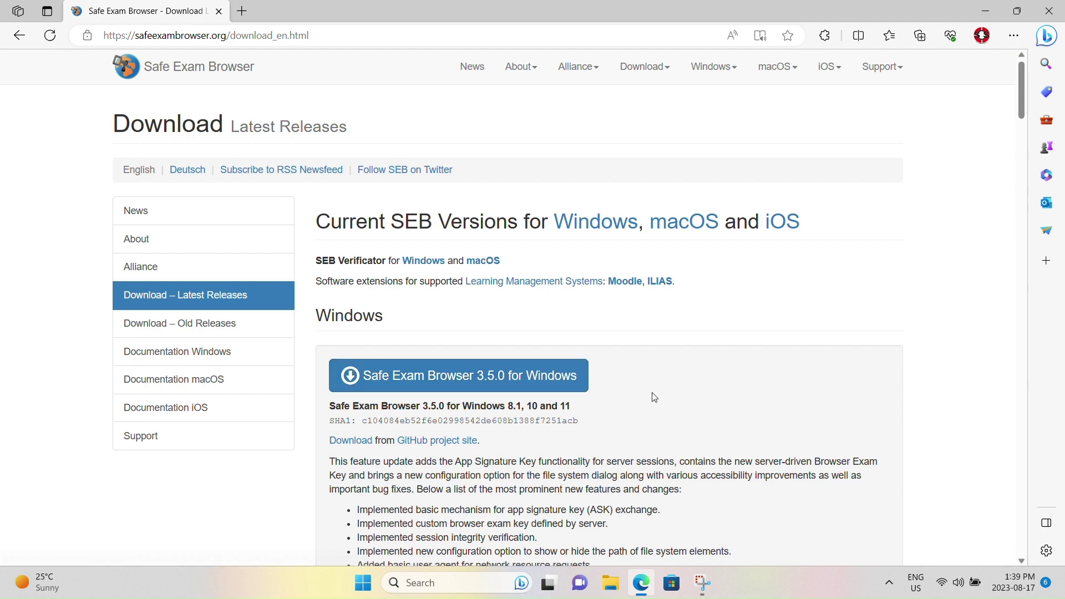
scroll(653, 398, "down", 1)
scroll(652, 396, "down", 1)
scroll(652, 394, "down", 1)
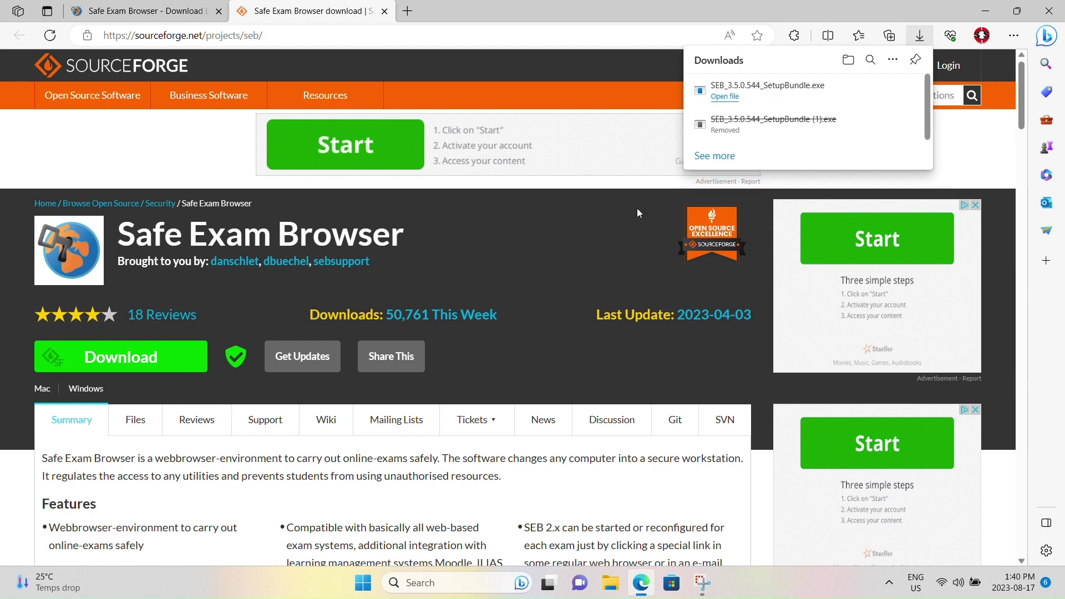
mouse_move(766, 91)
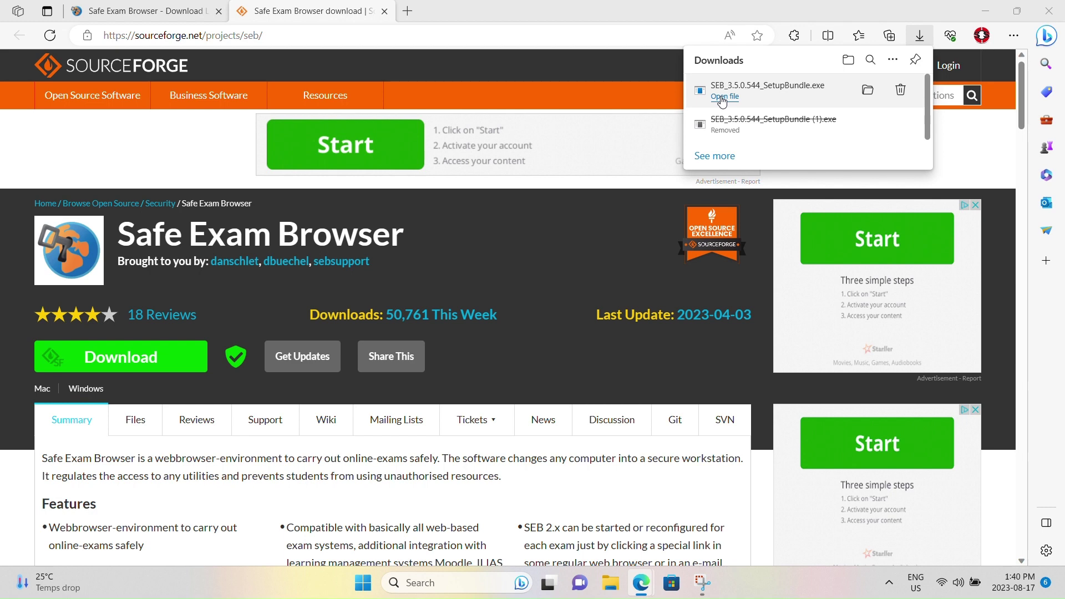
Run the downloaded setup bundle, install Safe Exam Browser 3.5.0.544, and close the installer
left_click(721, 96)
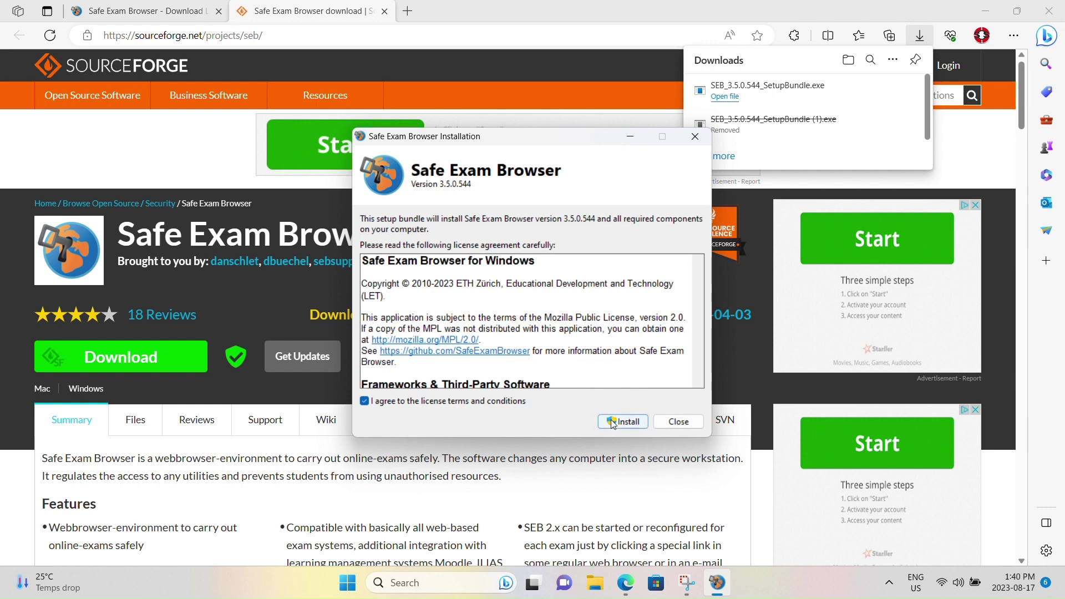
left_click(630, 425)
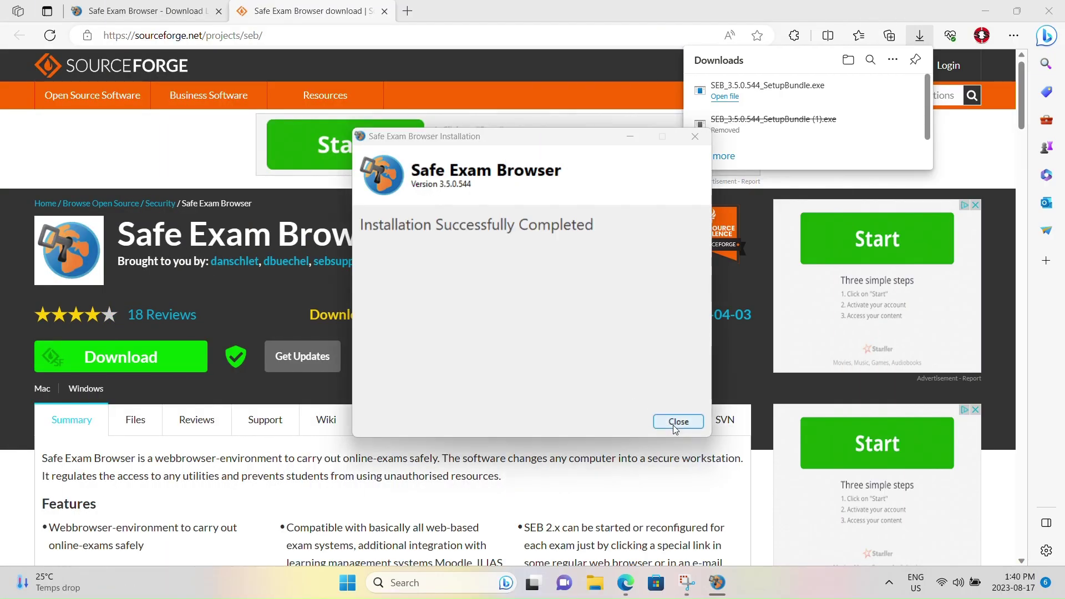
left_click(673, 426)
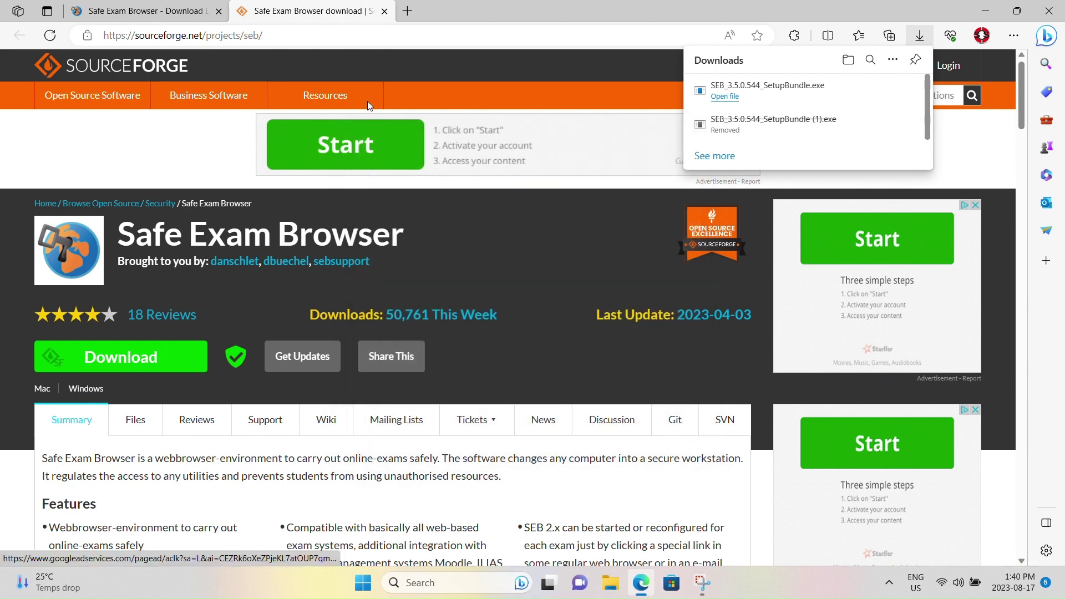
Close the SourceForge tab, then download and open the quiz's config.seb file
left_click(385, 12)
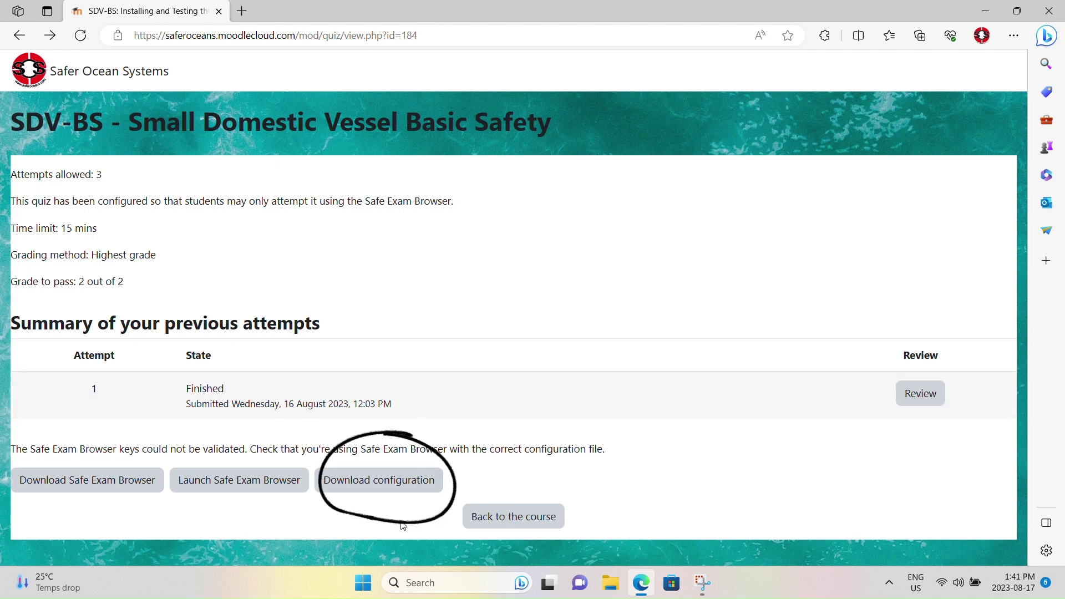
left_click(372, 487)
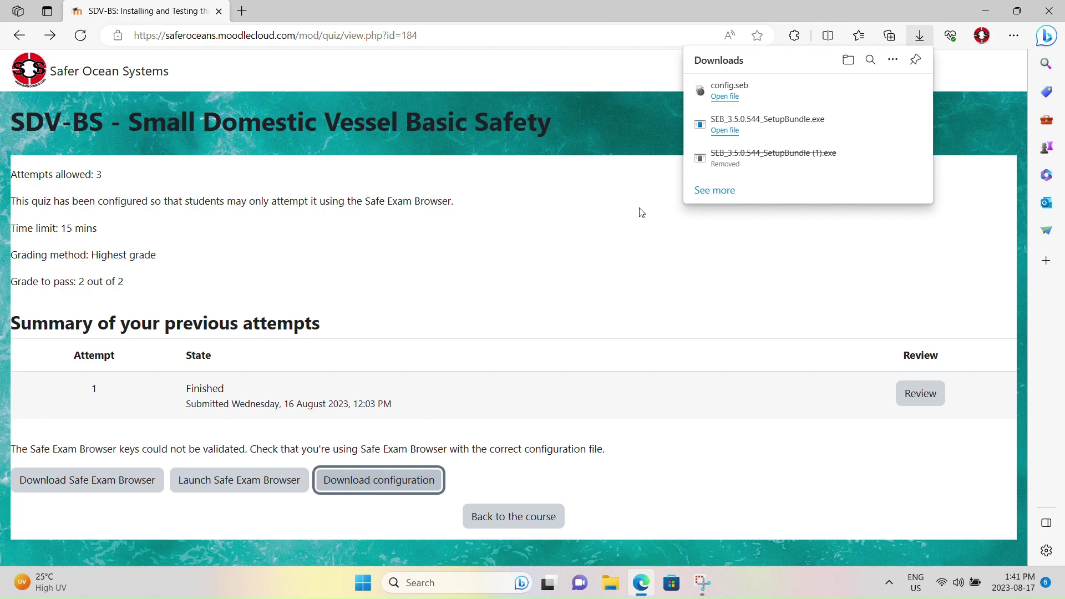
mouse_move(799, 91)
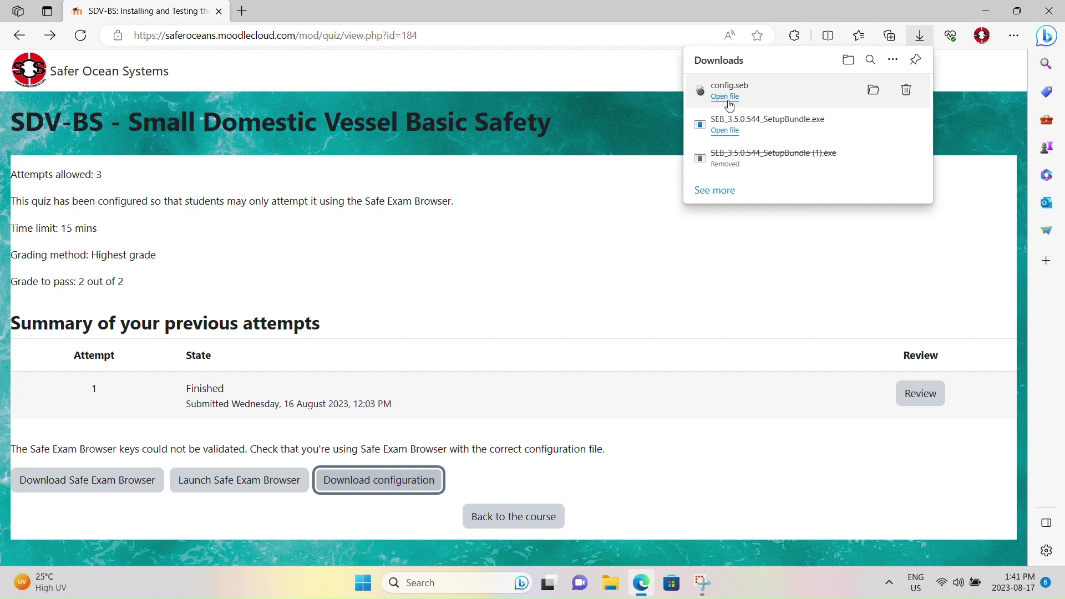
left_click(728, 101)
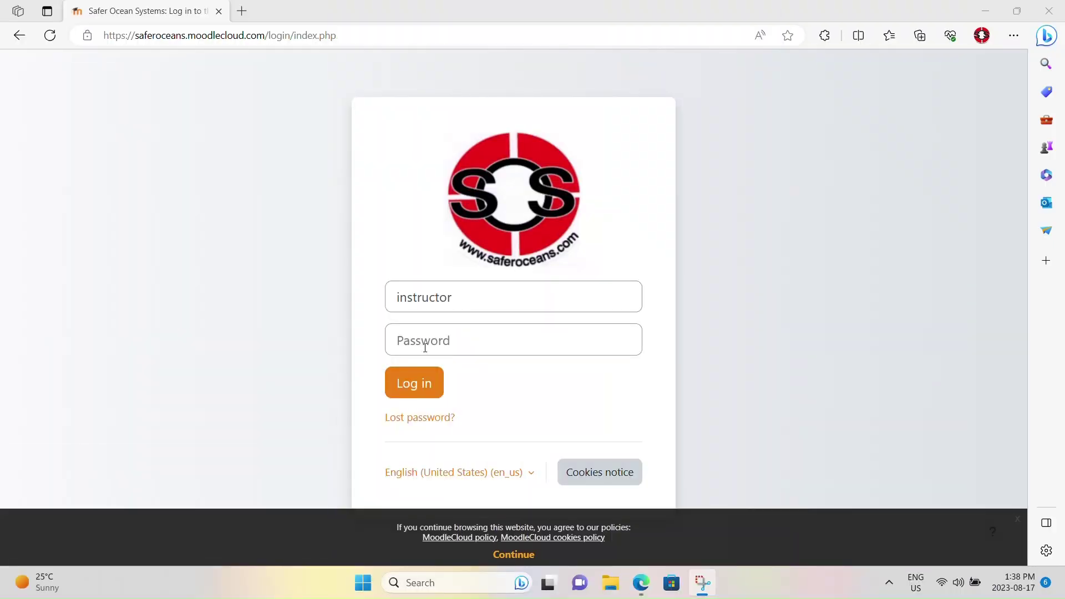
type("p")
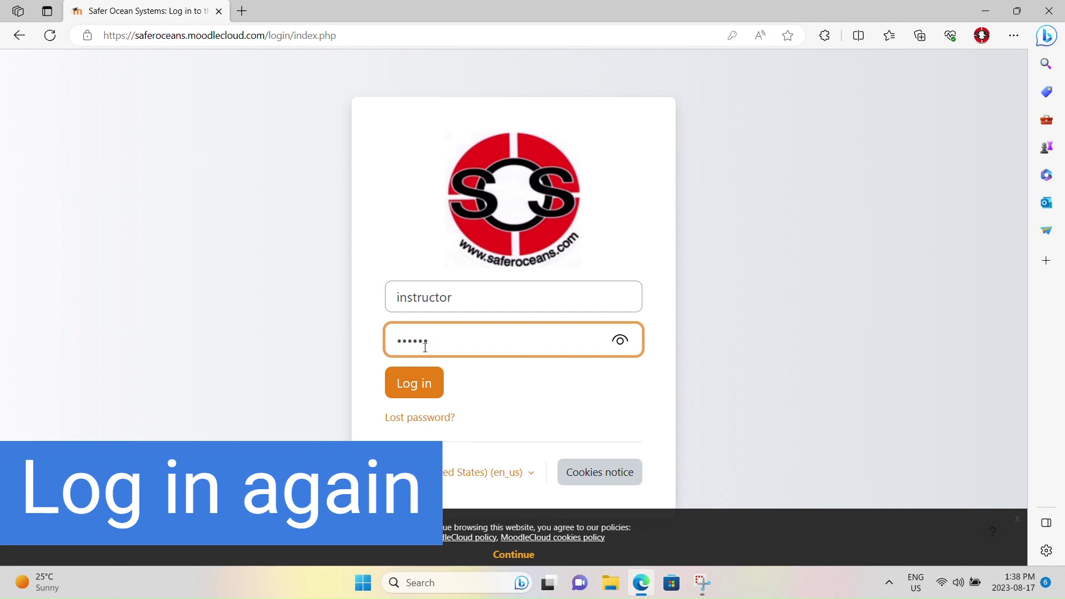
Log back in to start the SDV-BS practice exam and answer 'a. Yes' to Question 1
left_click(413, 383)
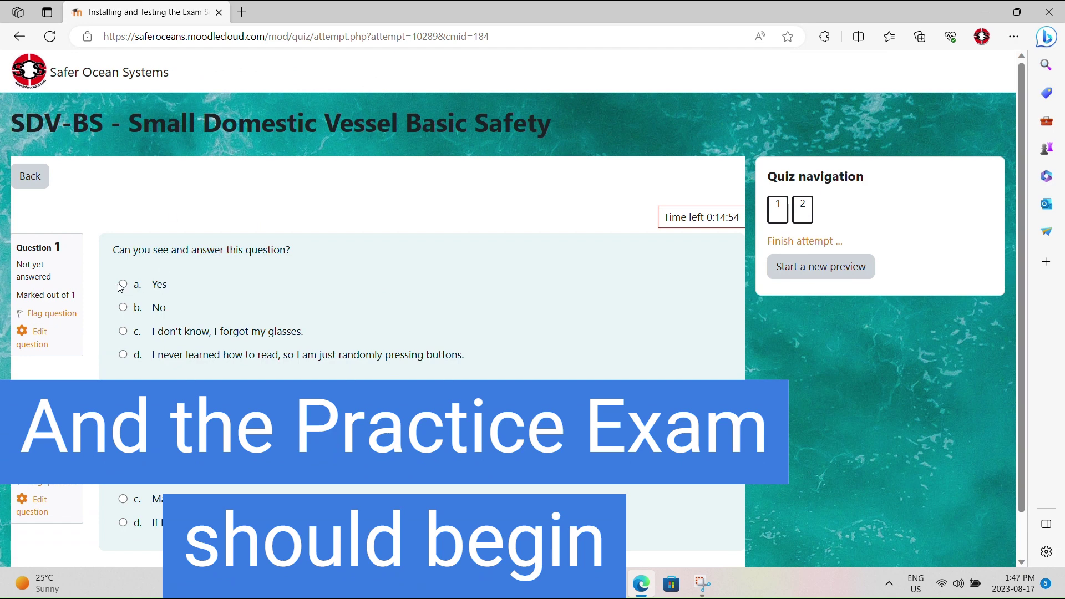
left_click(123, 284)
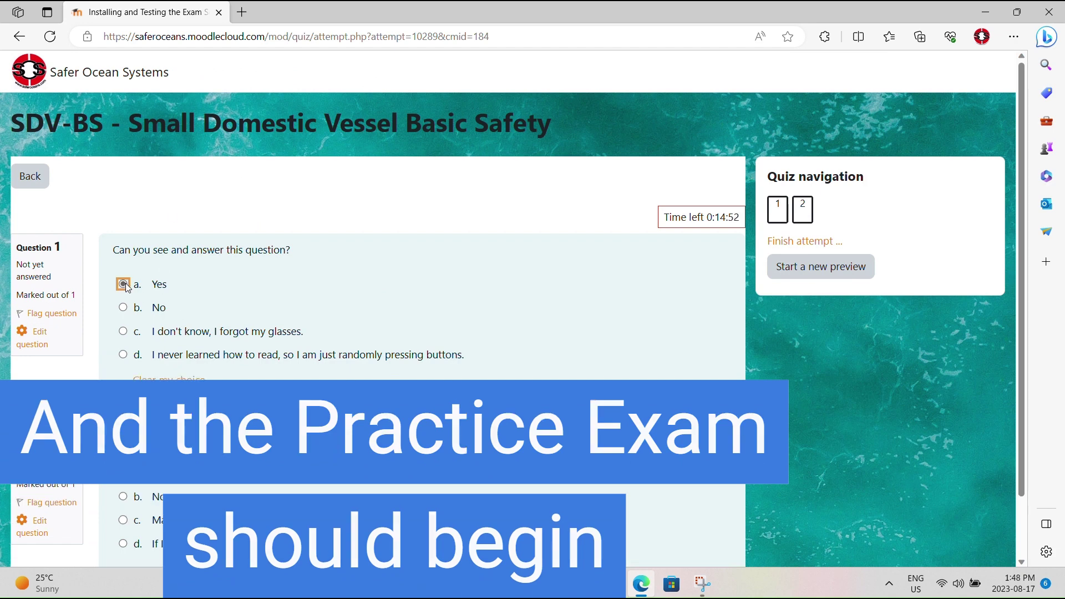
scroll(270, 336, "down", 1)
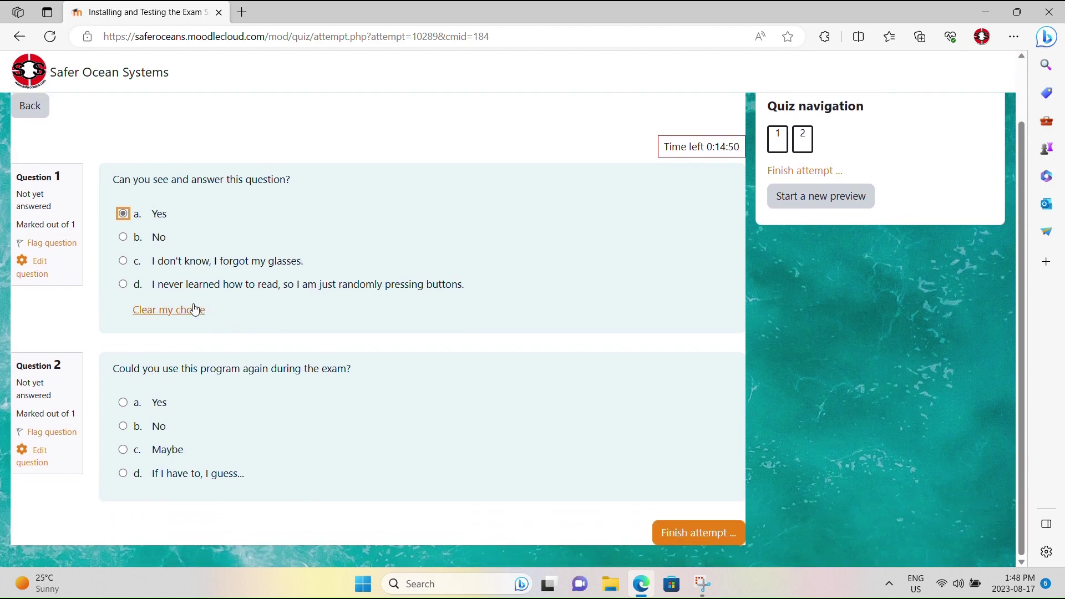